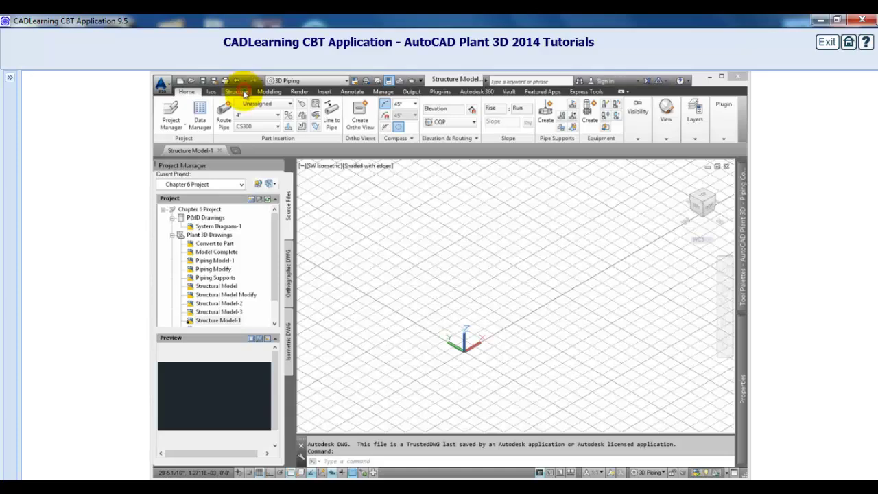
# Step: Open Member Settings from the Structure tab's settings list
pyautogui.click(236, 92)
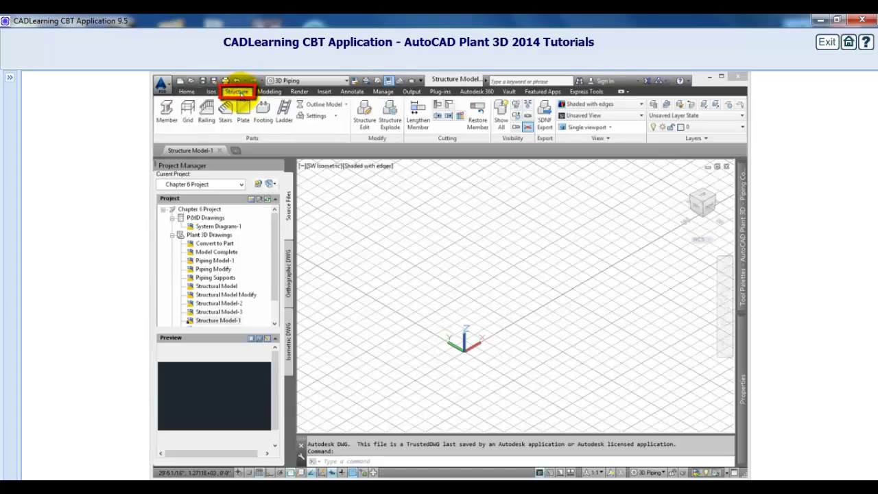
pyautogui.click(320, 118)
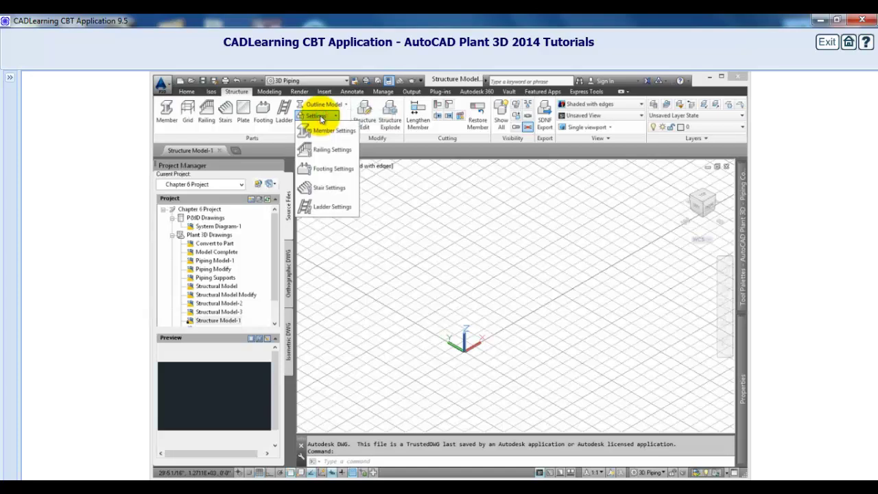
pyautogui.click(333, 130)
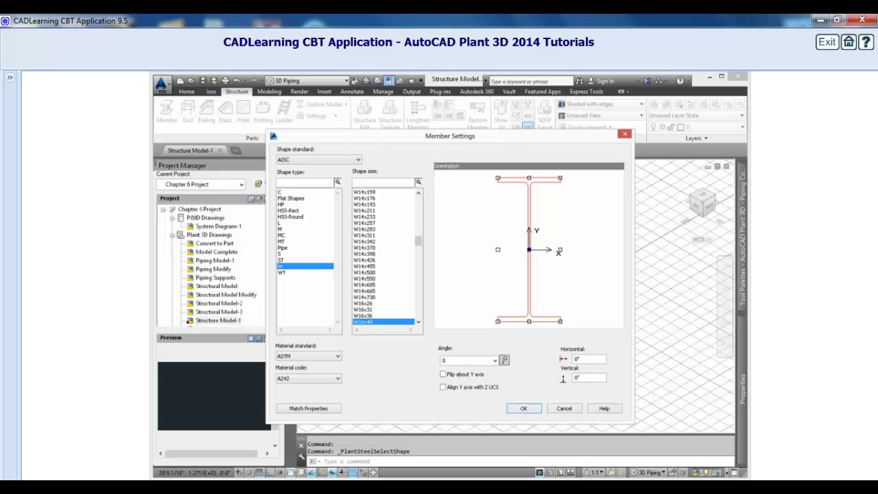
# Step: Keep AISC as the shape standard and preview the HSS-Rect and HSS-Round shape types
pyautogui.click(358, 158)
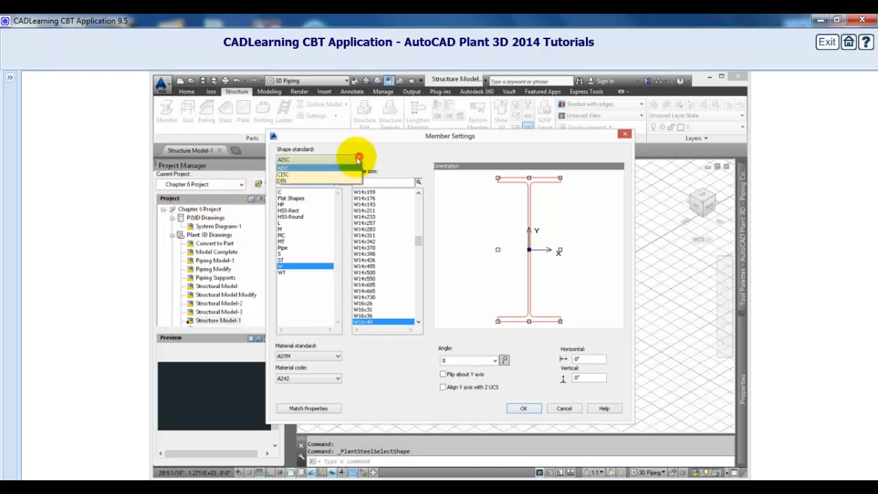
pyautogui.click(303, 169)
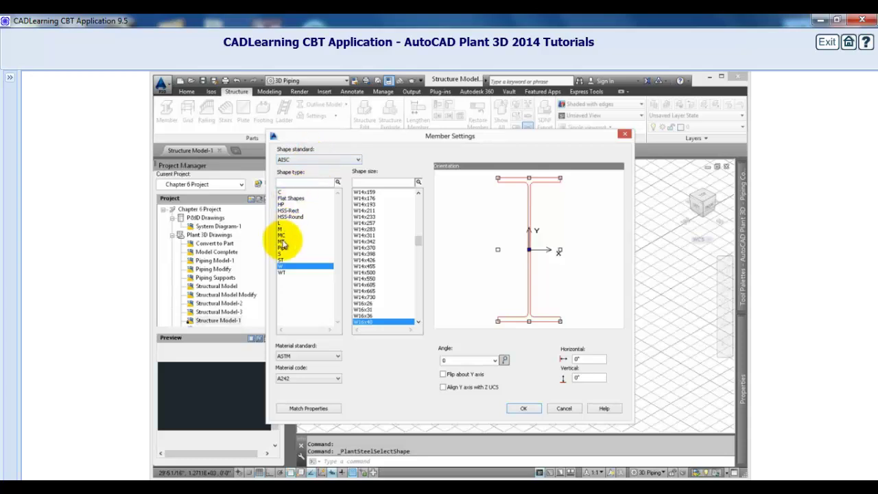
pyautogui.click(282, 211)
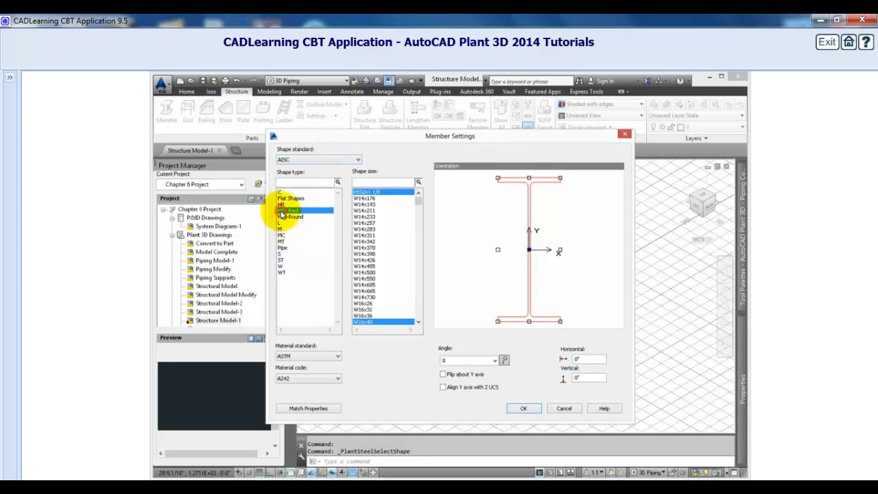
pyautogui.click(288, 217)
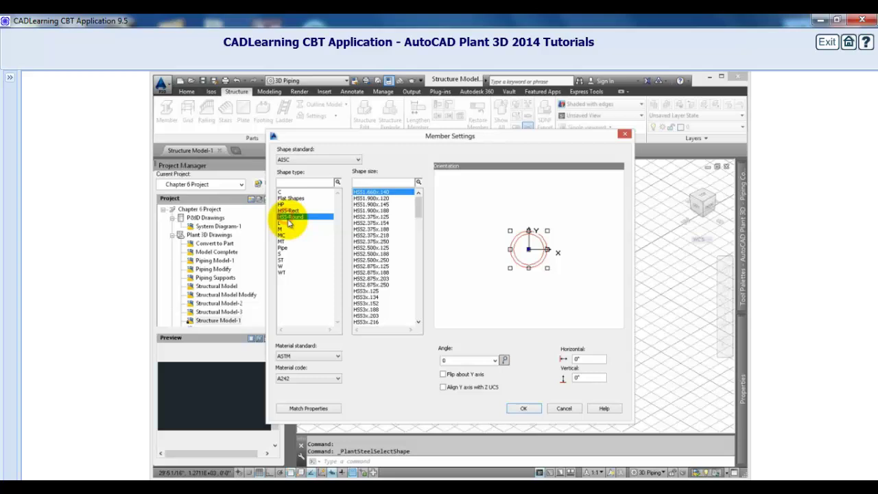
pyautogui.click(563, 408)
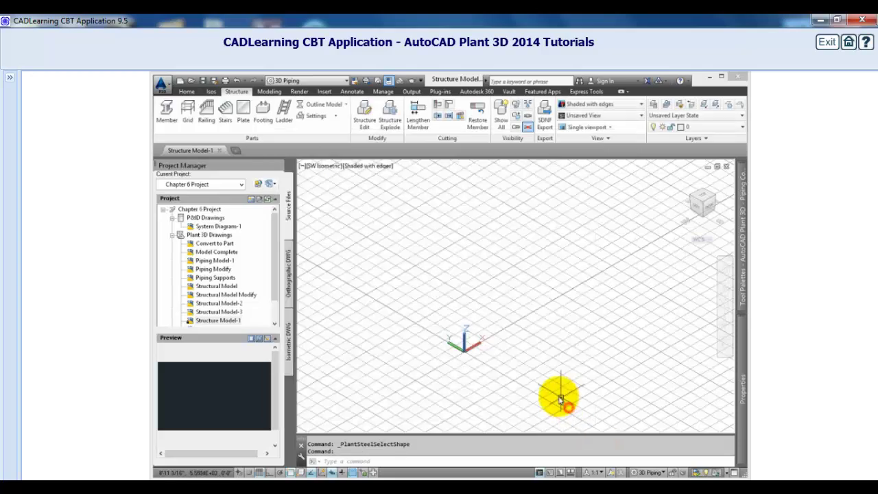
pyautogui.click(333, 117)
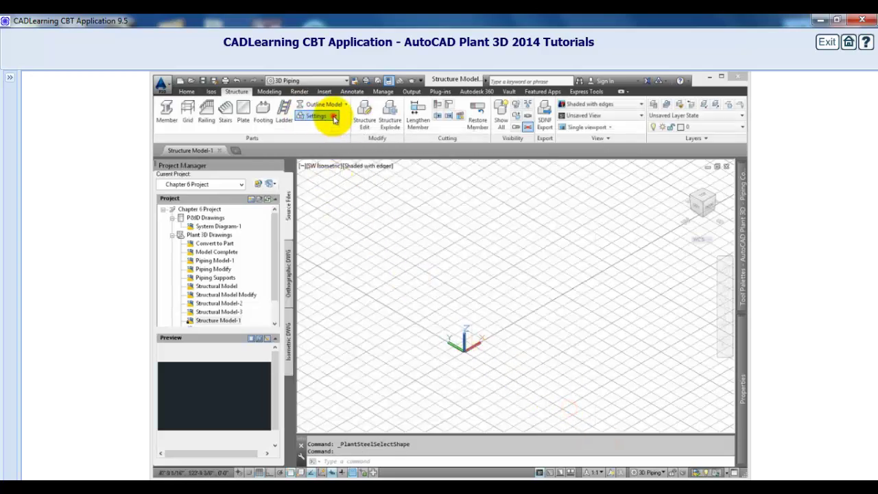
pyautogui.click(330, 145)
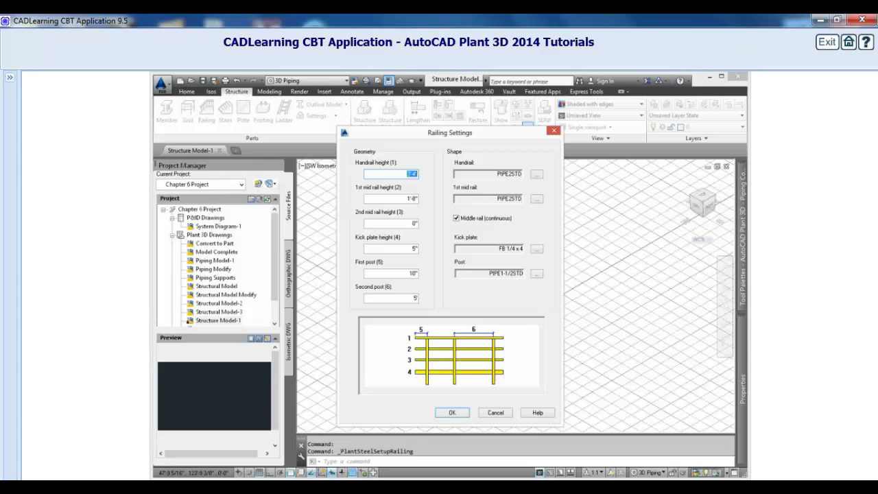
pyautogui.click(499, 412)
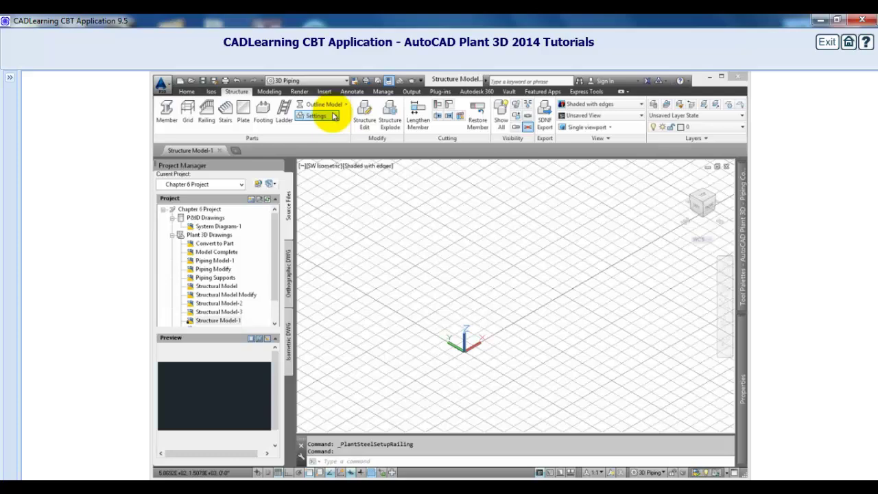
pyautogui.click(334, 118)
pyautogui.click(333, 169)
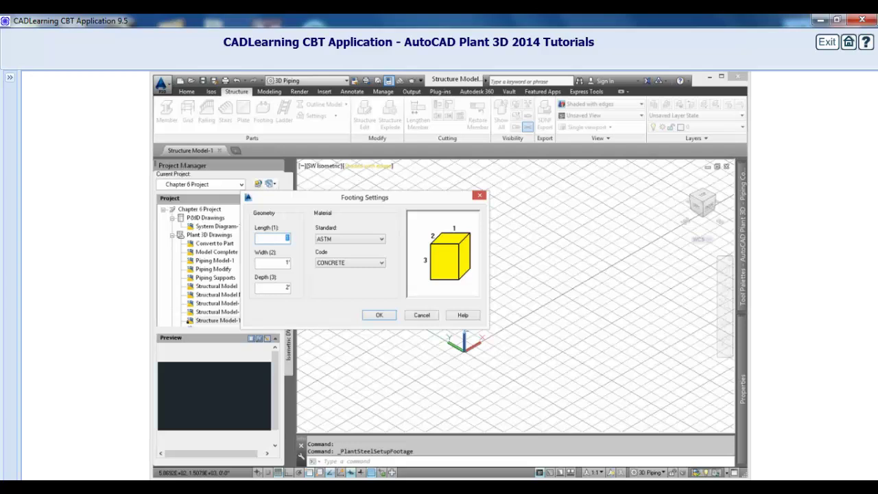
pyautogui.click(381, 239)
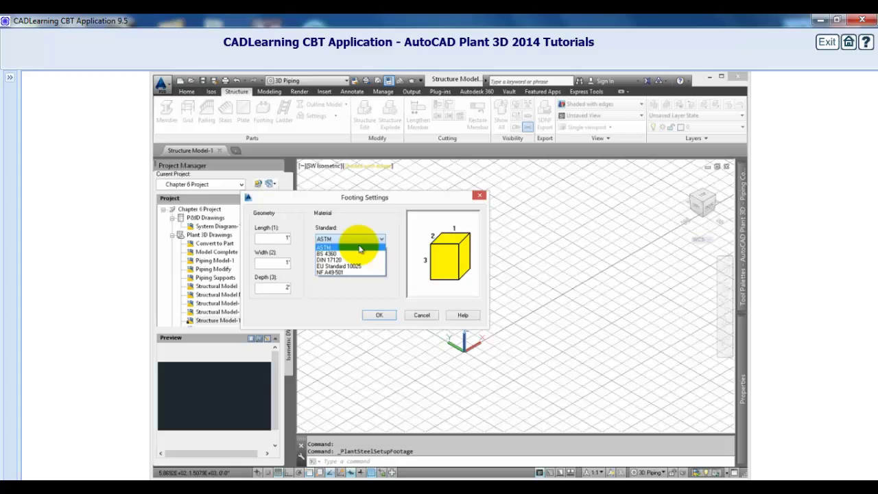
pyautogui.click(359, 248)
pyautogui.click(413, 315)
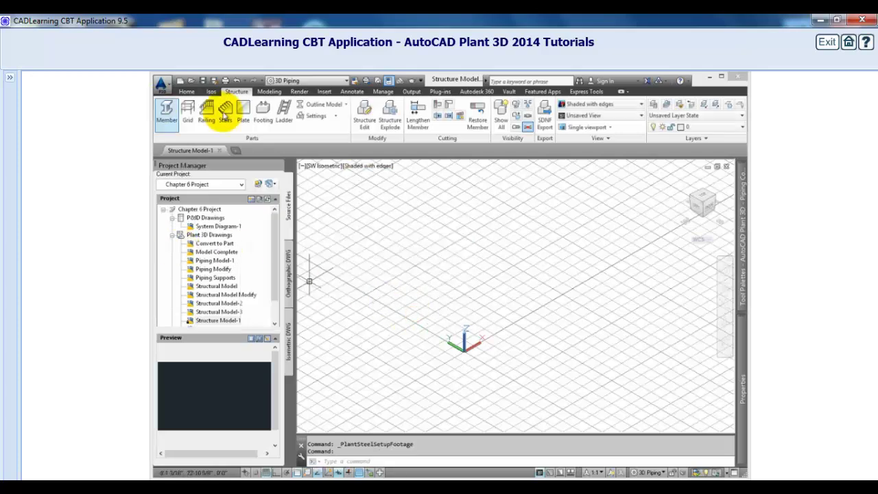
pyautogui.click(335, 115)
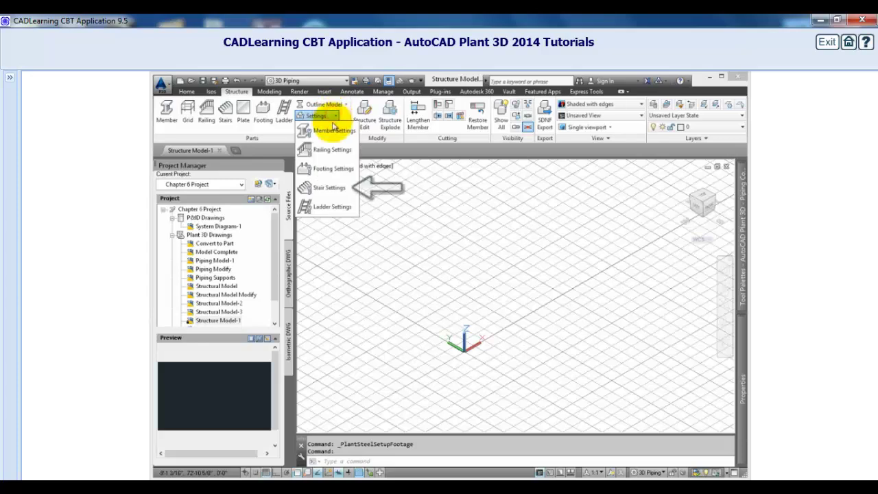
pyautogui.click(329, 187)
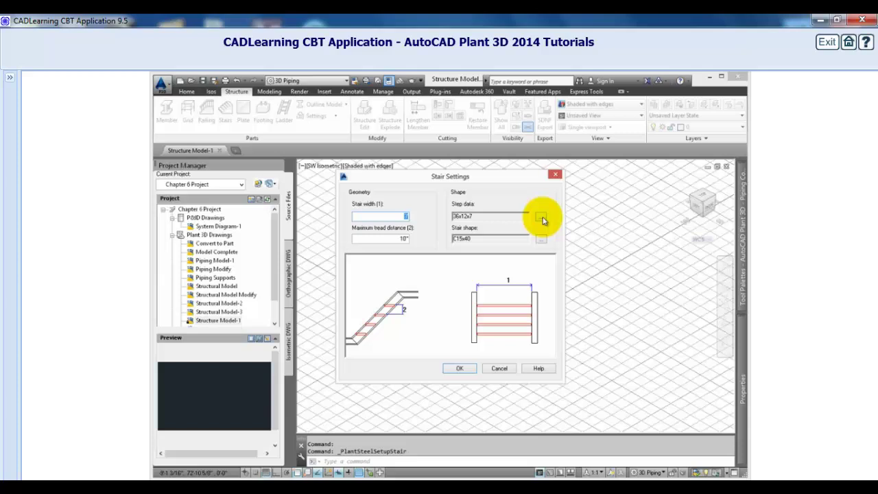
pyautogui.click(542, 218)
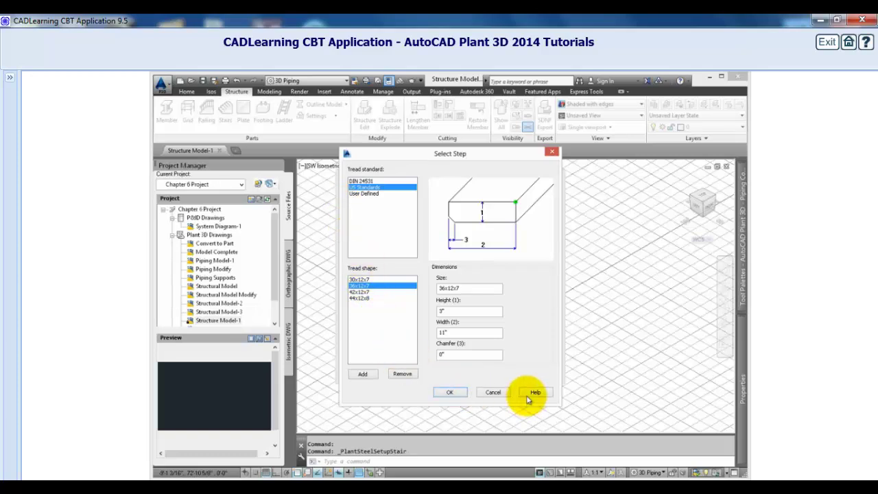
pyautogui.click(502, 392)
pyautogui.click(499, 368)
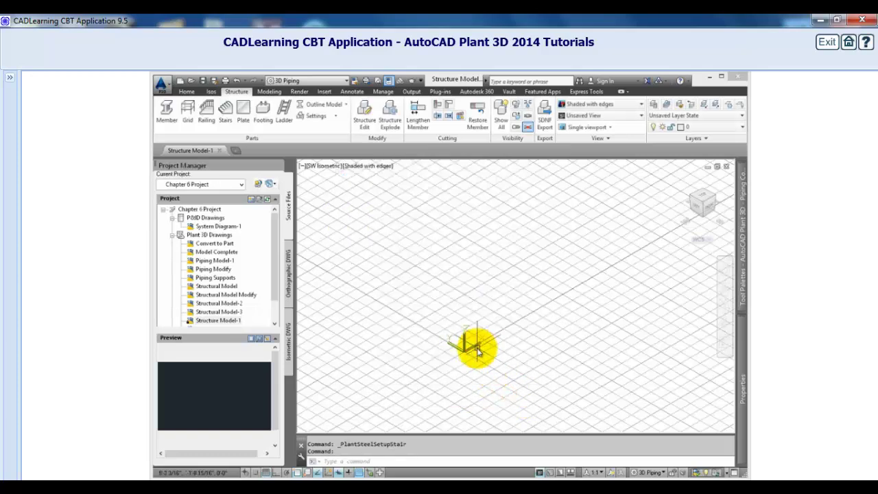
pyautogui.click(328, 115)
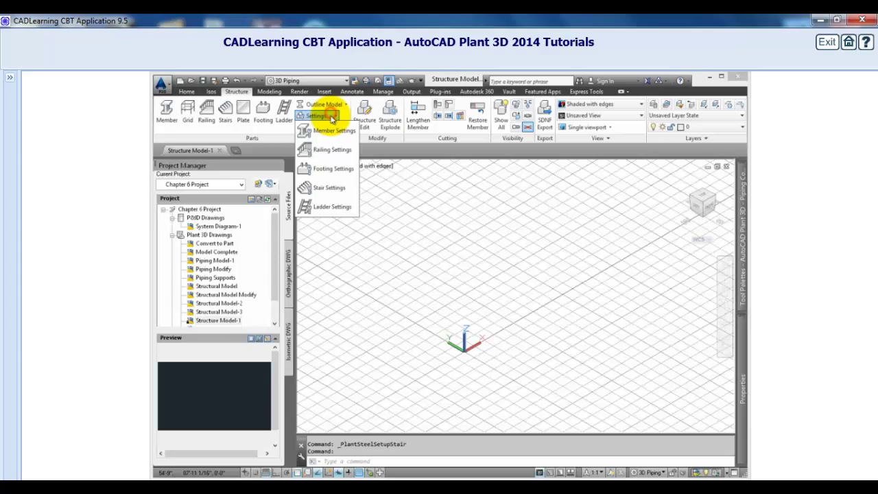
pyautogui.click(336, 207)
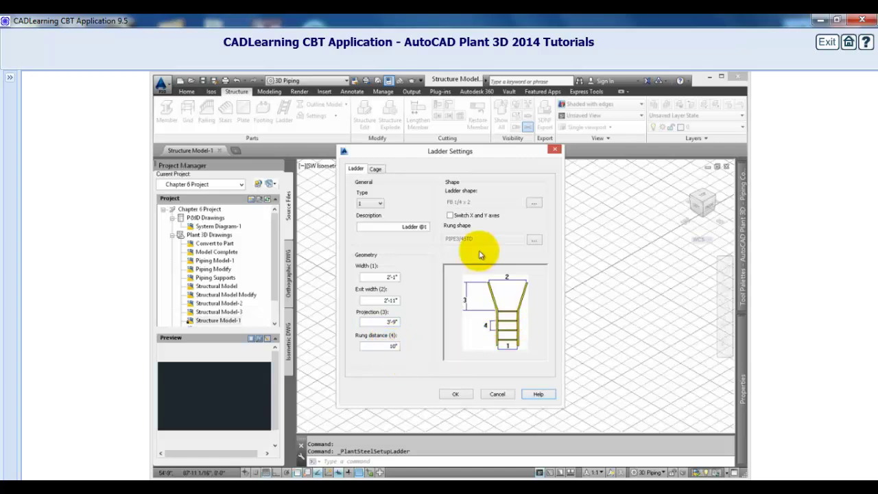
pyautogui.click(376, 169)
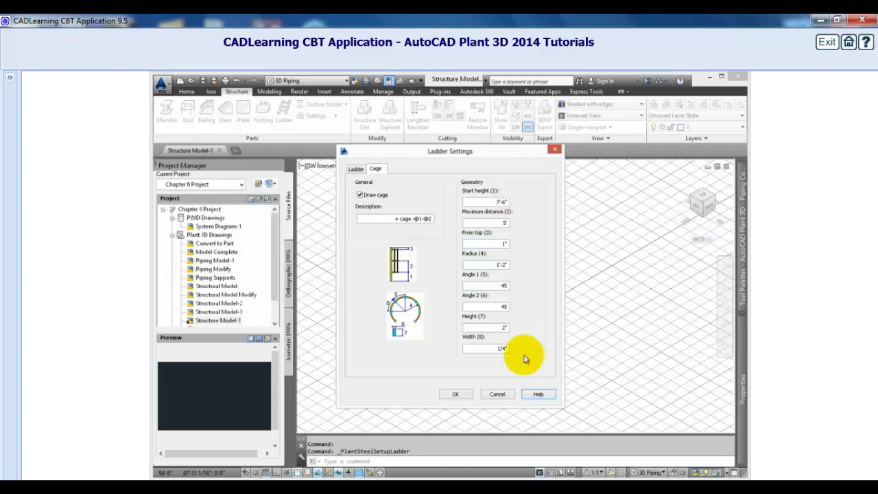
pyautogui.click(498, 394)
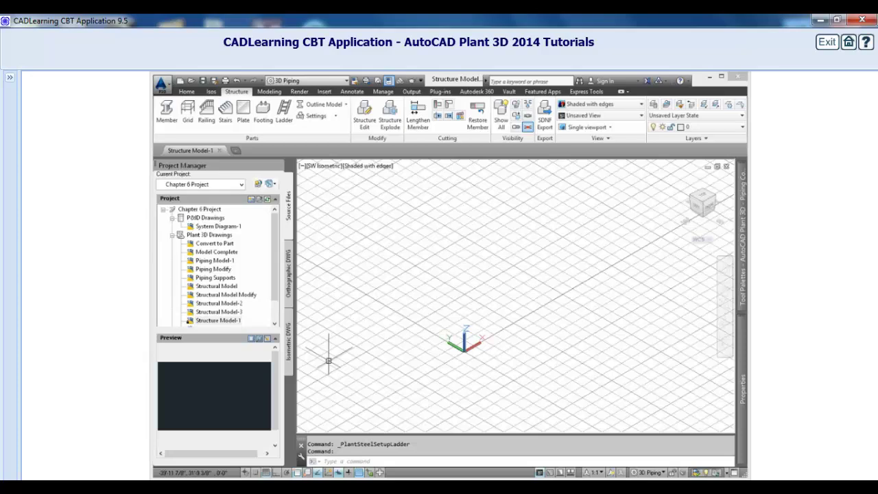
pyautogui.click(189, 111)
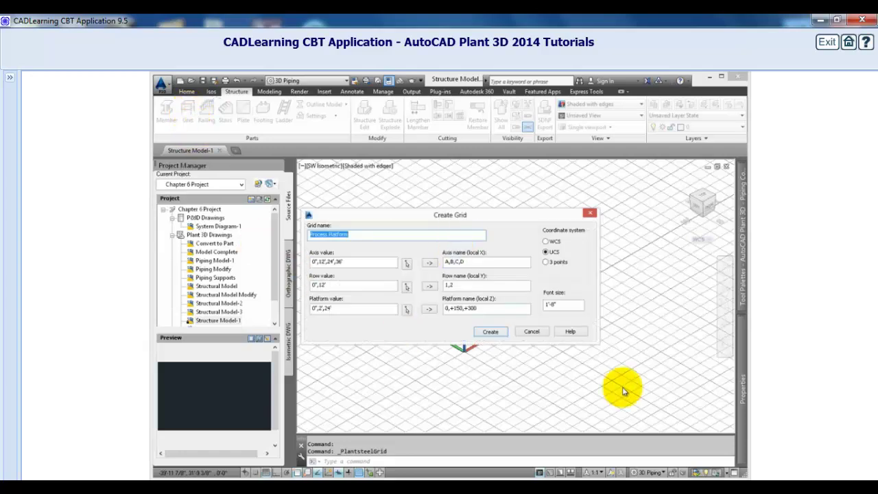
pyautogui.click(532, 332)
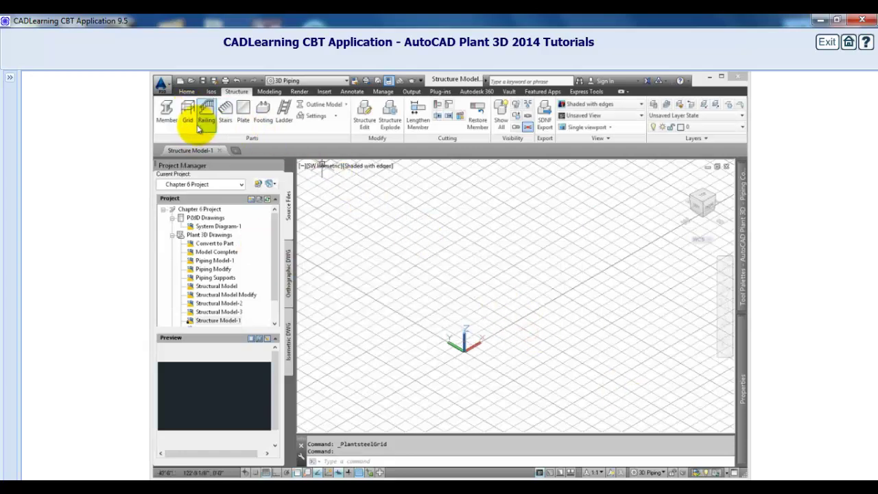
pyautogui.click(166, 113)
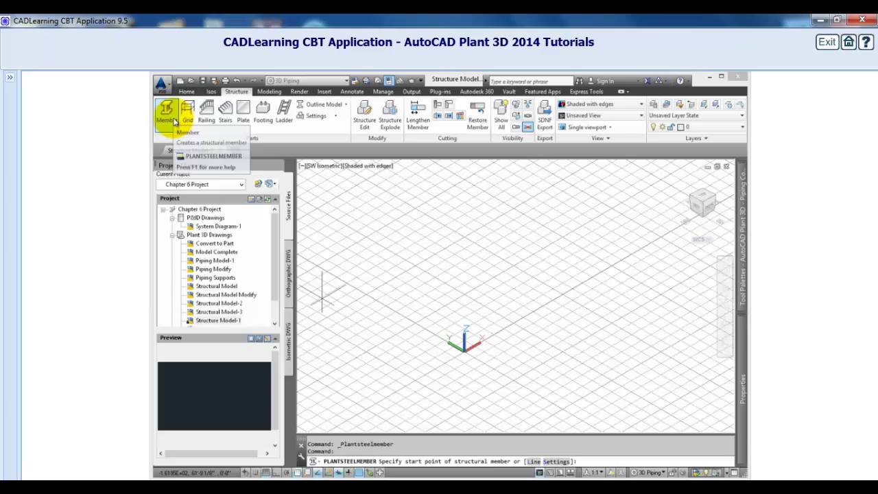
pyautogui.press('Escape')
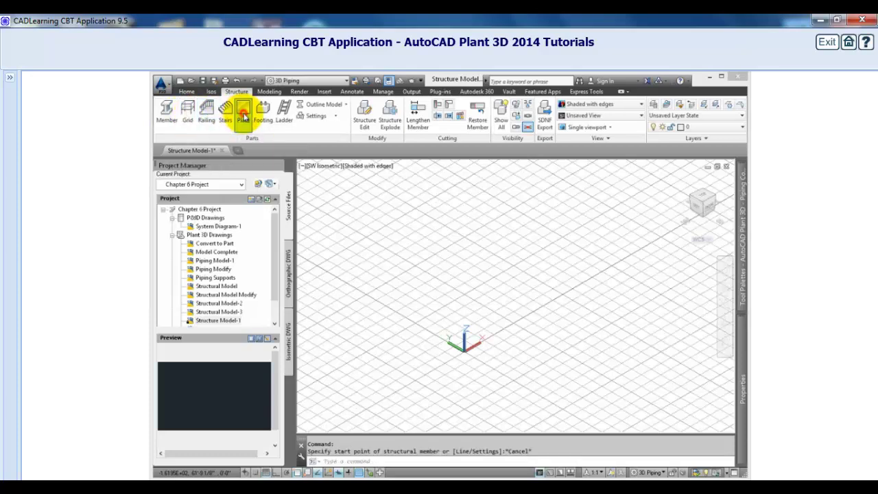
pyautogui.click(244, 116)
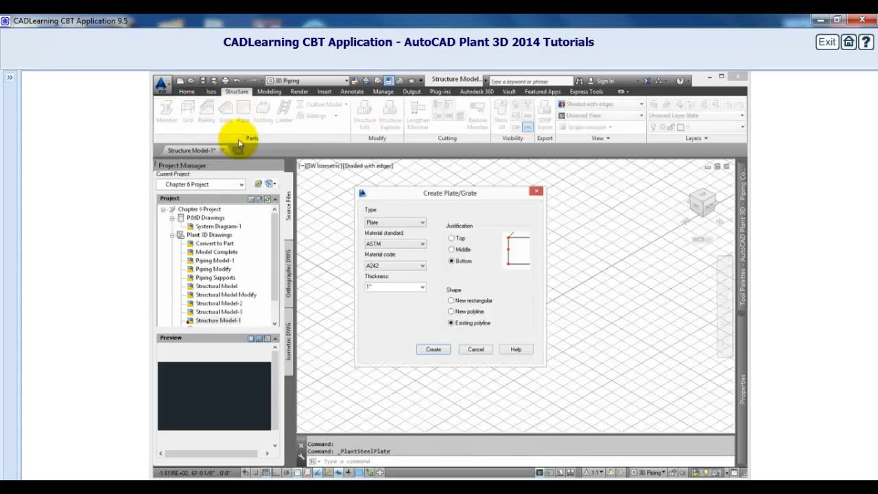
pyautogui.click(475, 350)
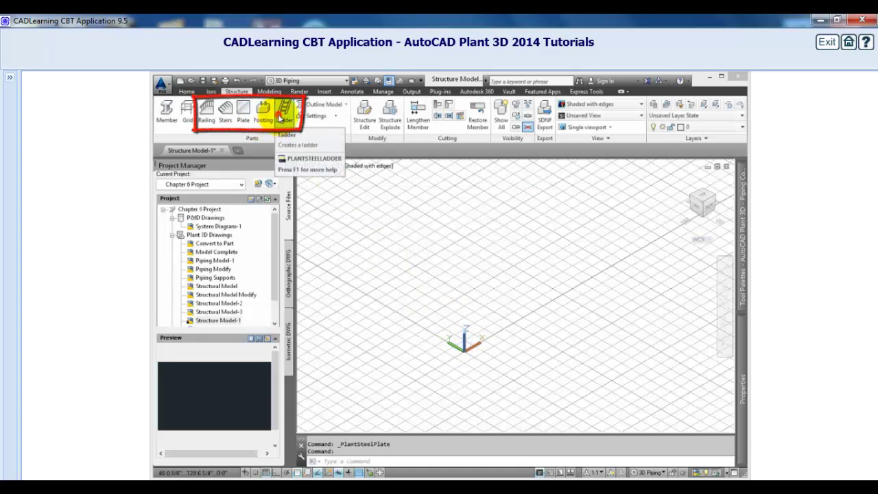
# Step: Switch from Ladder to Stairs to the Railing tool, then select Structure Model-1 in Project Manager
pyautogui.click(282, 117)
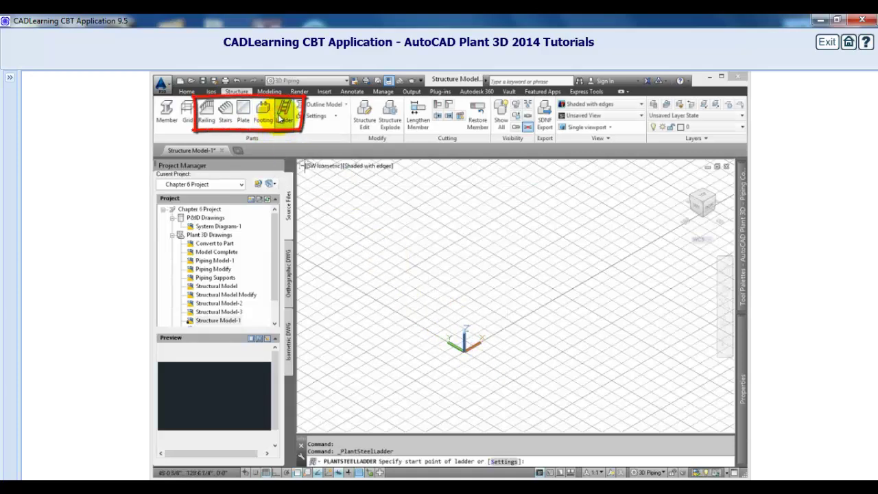
pyautogui.click(228, 115)
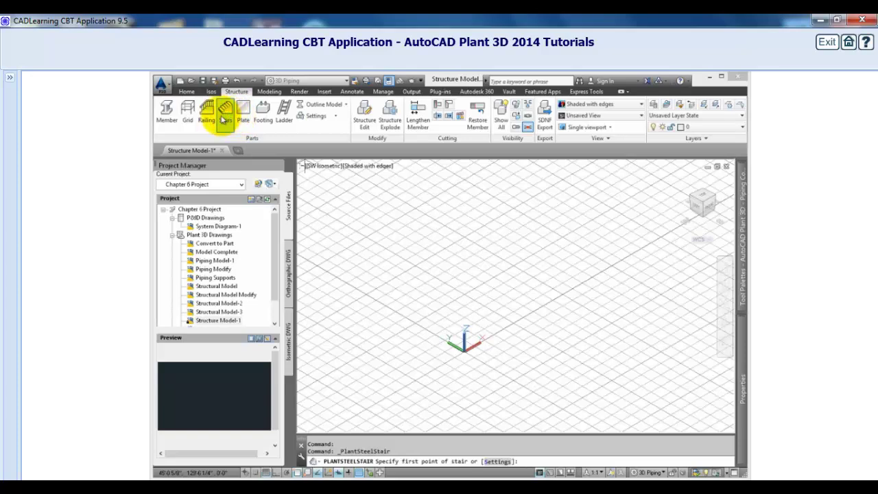
pyautogui.click(206, 117)
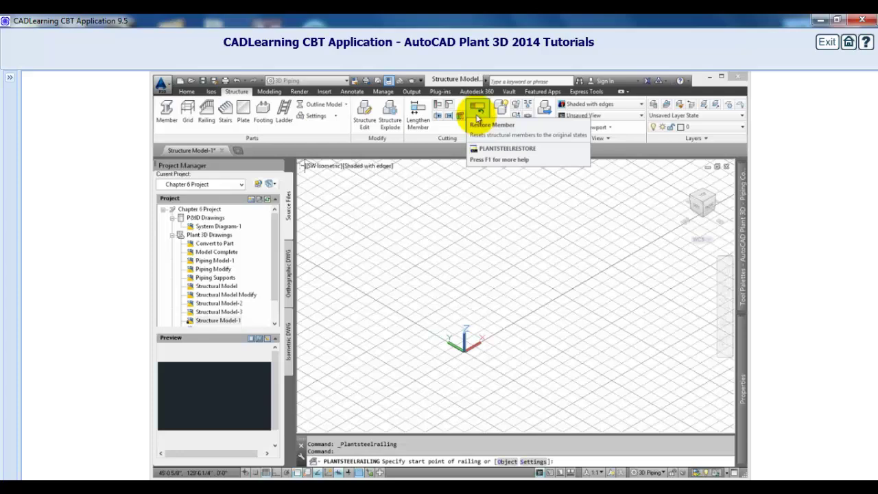
pyautogui.click(231, 321)
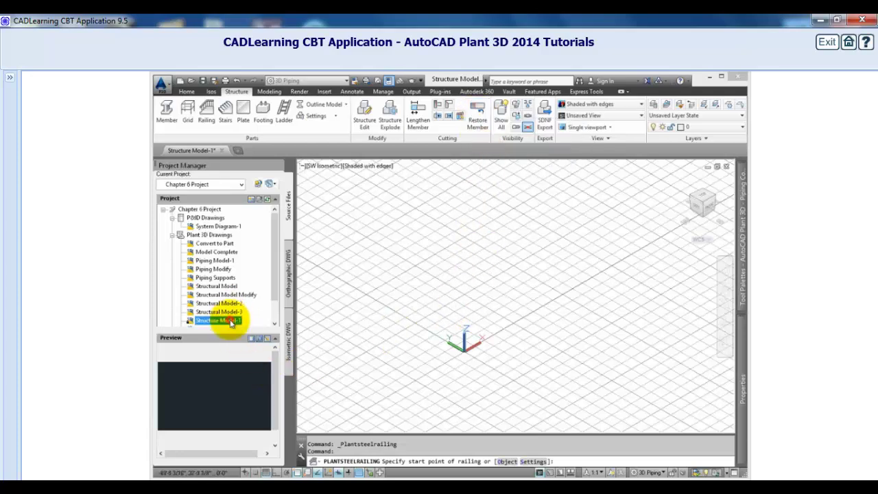